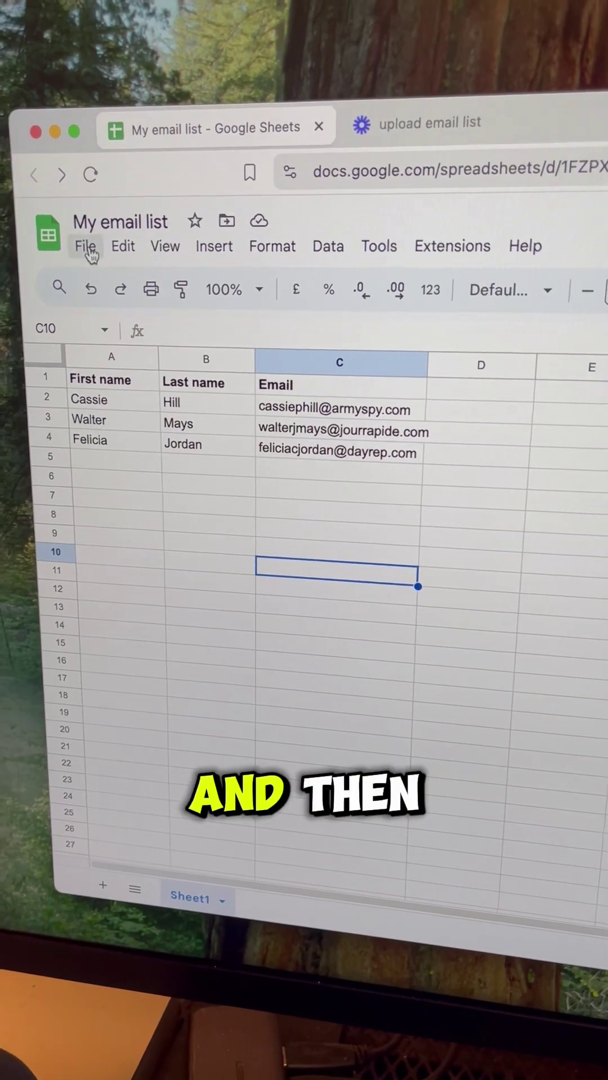
# Download the contact sheet from Google Sheets via the File menu.
pyautogui.click(67, 258)
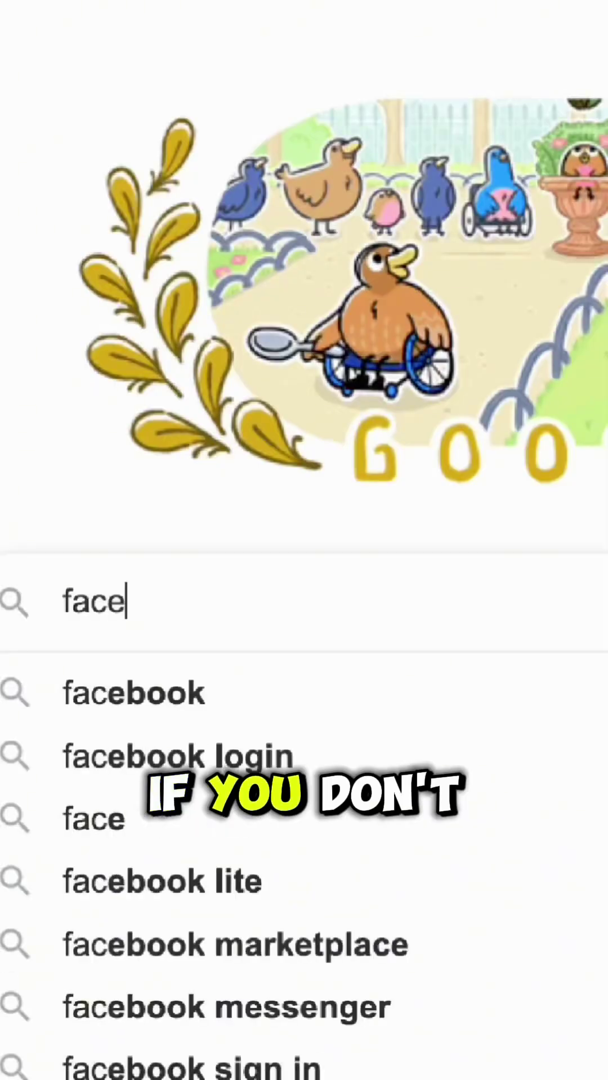
pyautogui.write('book ads ma')
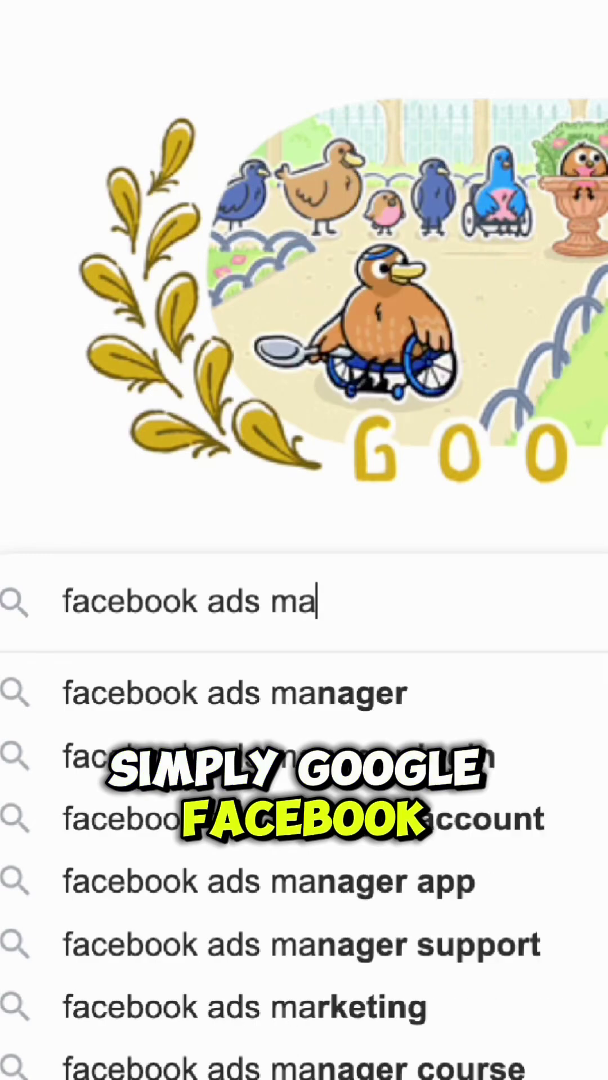
pyautogui.write('nager')
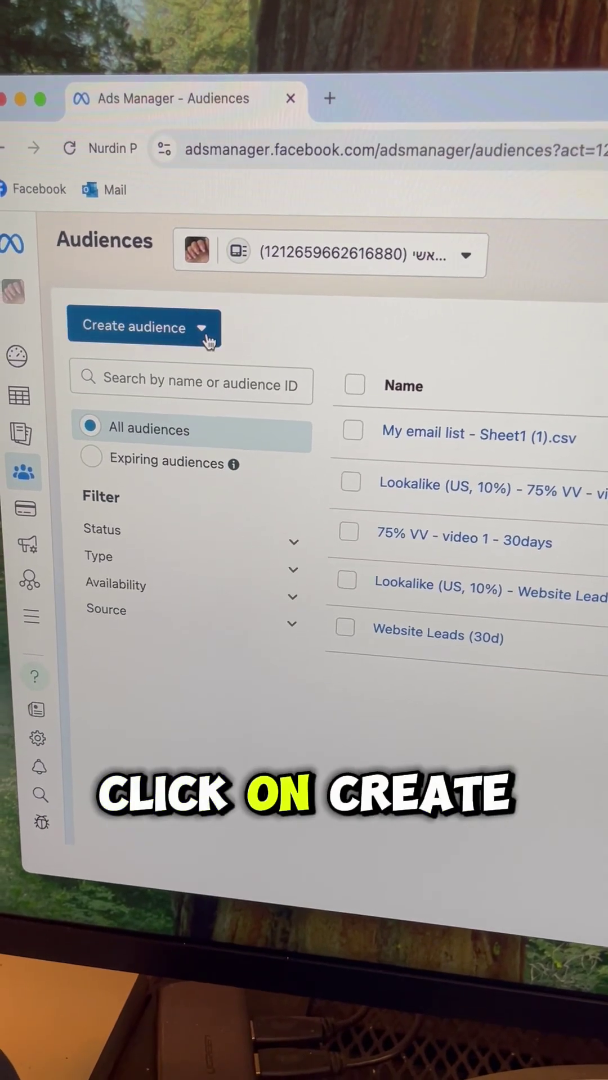
# Start a custom audience using a customer list as its source.
pyautogui.click(157, 377)
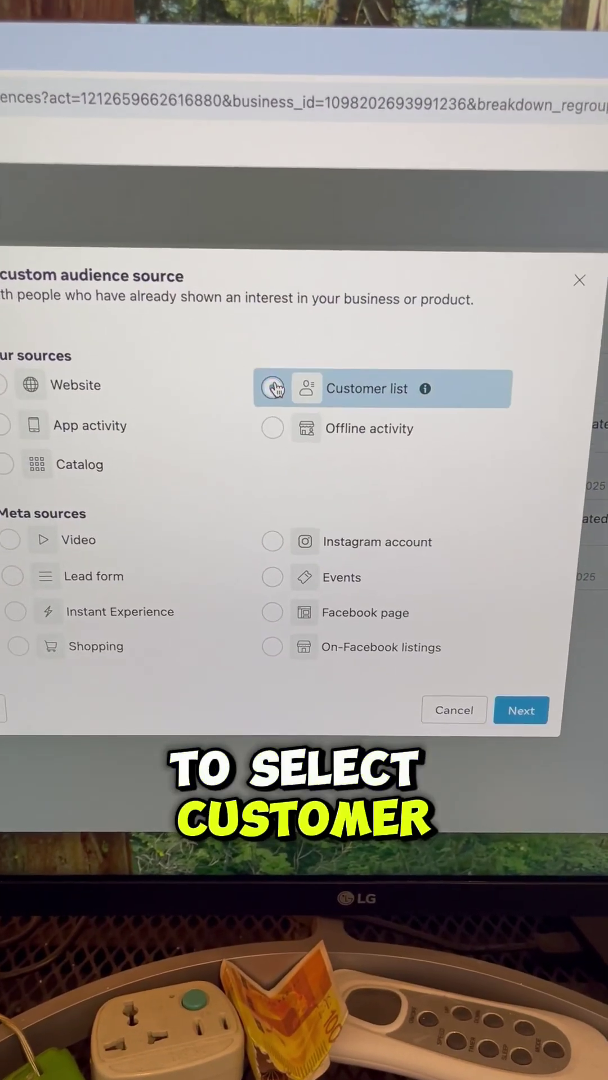
pyautogui.click(273, 388)
pyautogui.click(521, 710)
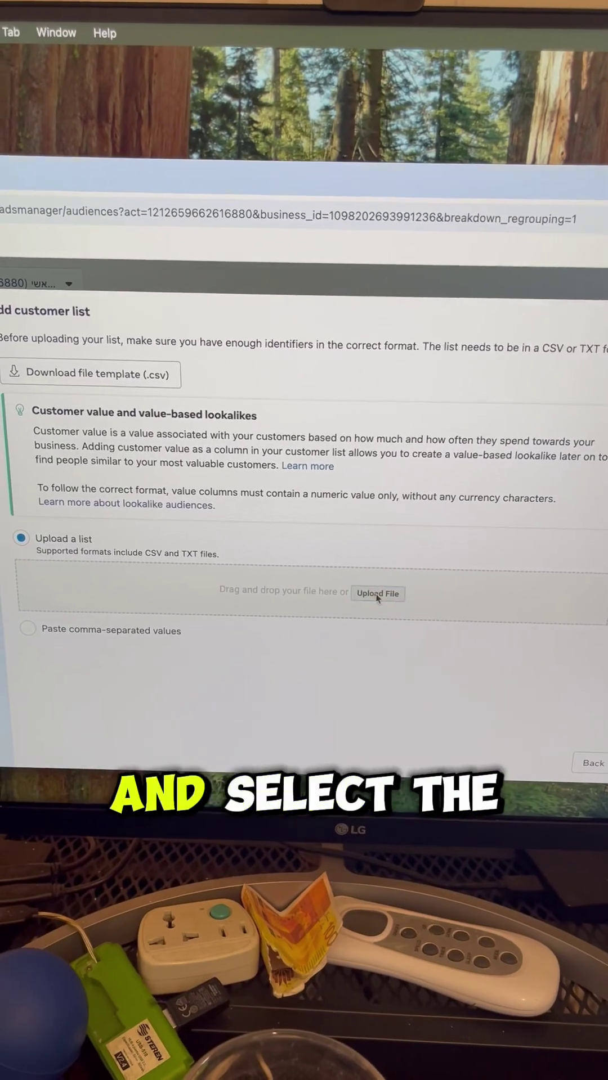
# Upload 'My email list - Sheet1 (2).csv' as the customer list file.
pyautogui.click(376, 594)
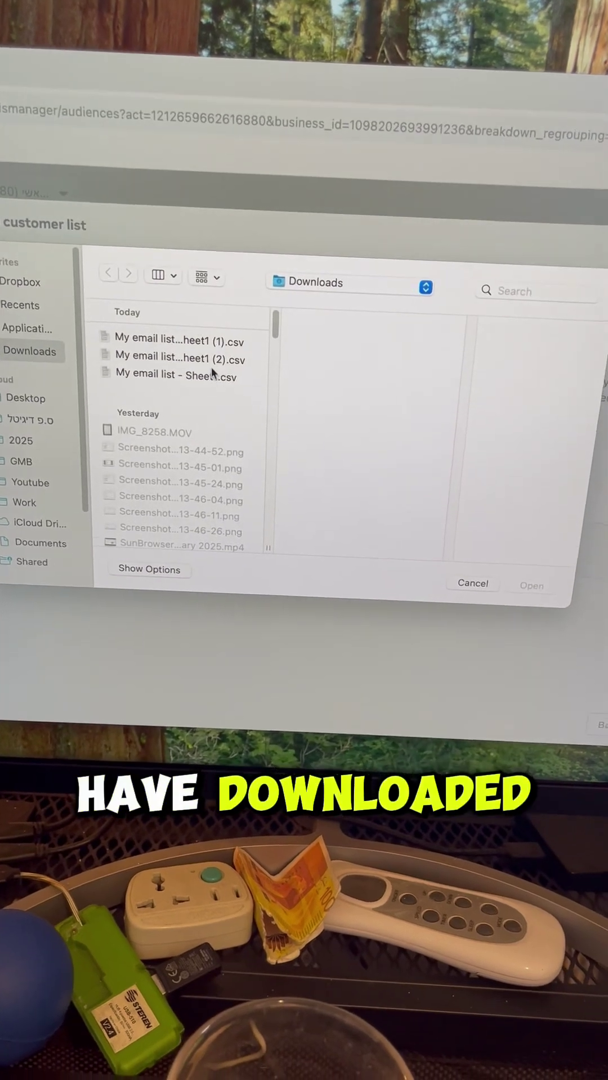
pyautogui.click(211, 361)
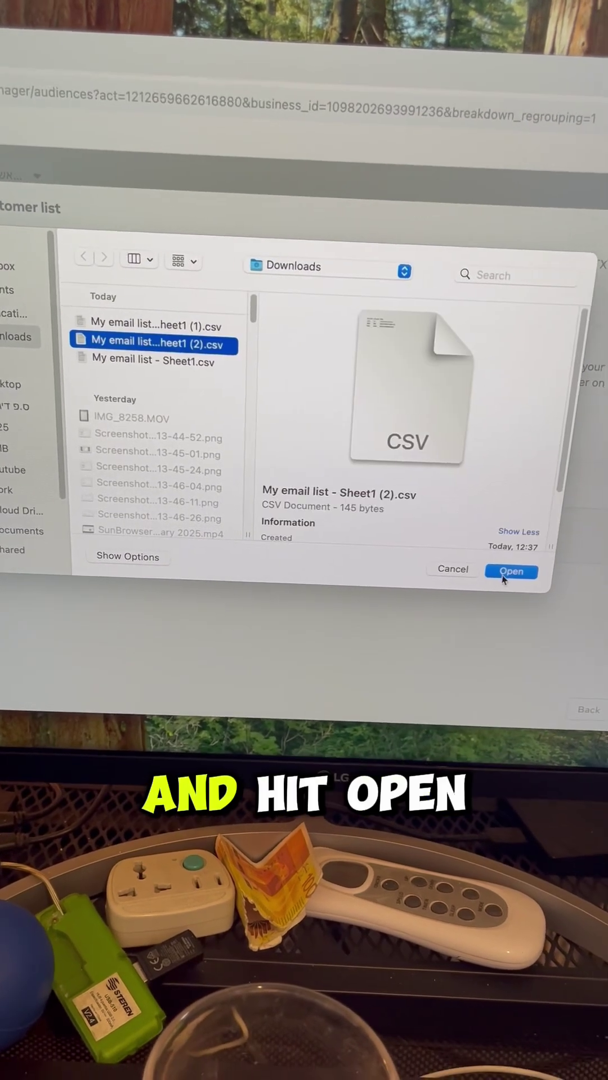
pyautogui.click(531, 585)
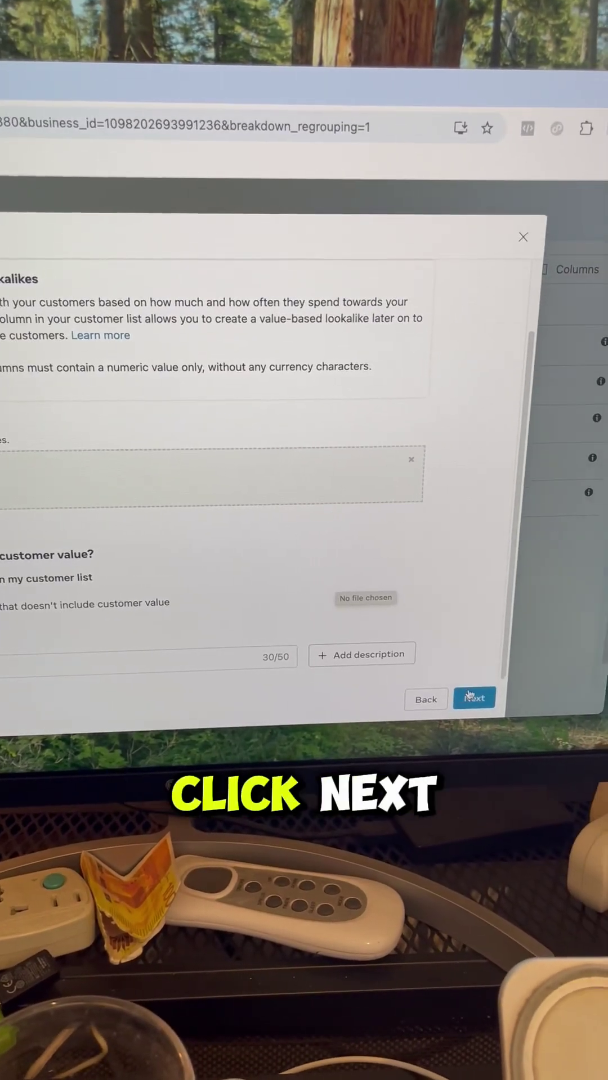
# Proceed to column mapping and read the list as comma-delimited.
pyautogui.click(488, 699)
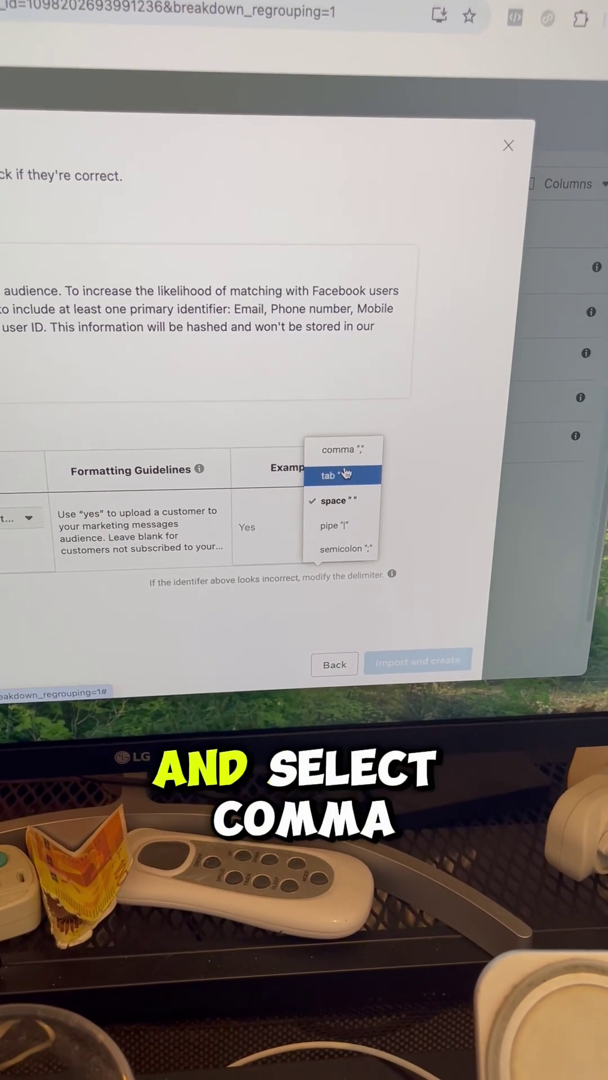
pyautogui.click(355, 462)
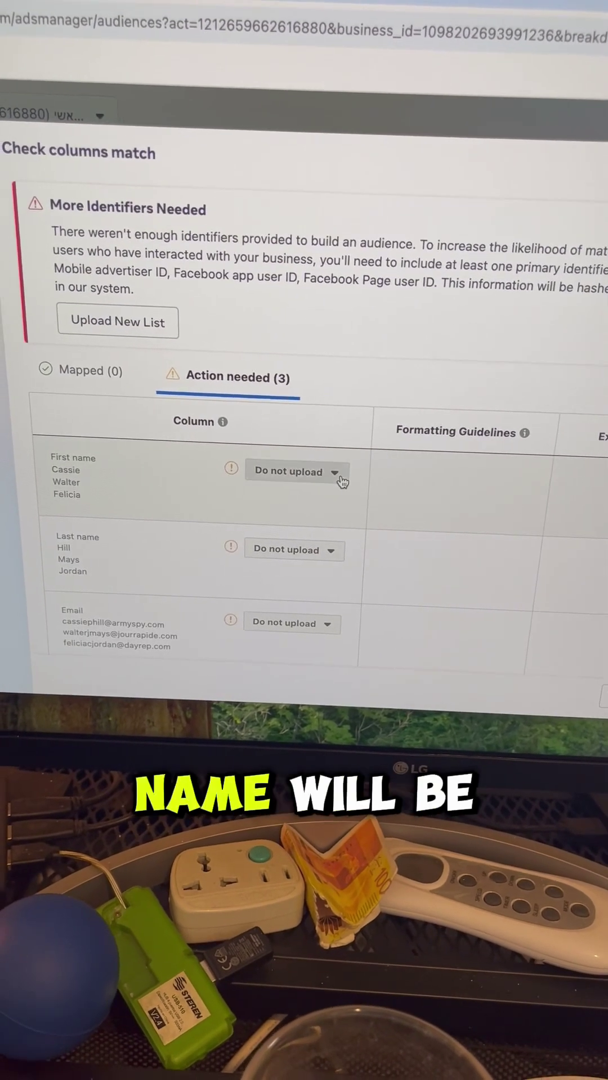
# Map the three columns as First name, Last Name and Email.
pyautogui.click(284, 574)
pyautogui.click(296, 472)
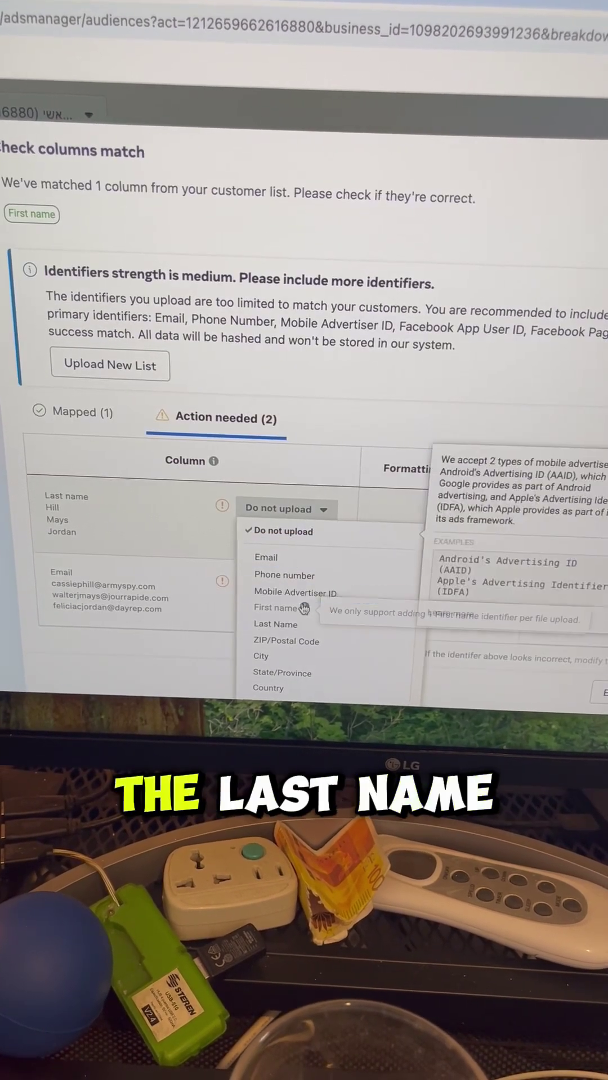
pyautogui.click(288, 591)
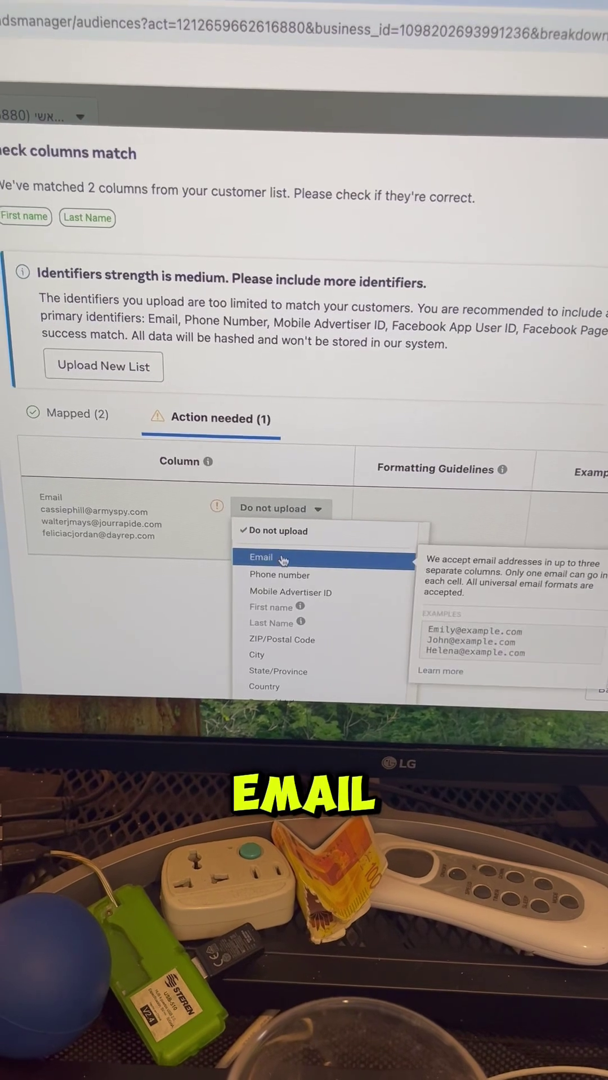
pyautogui.click(262, 555)
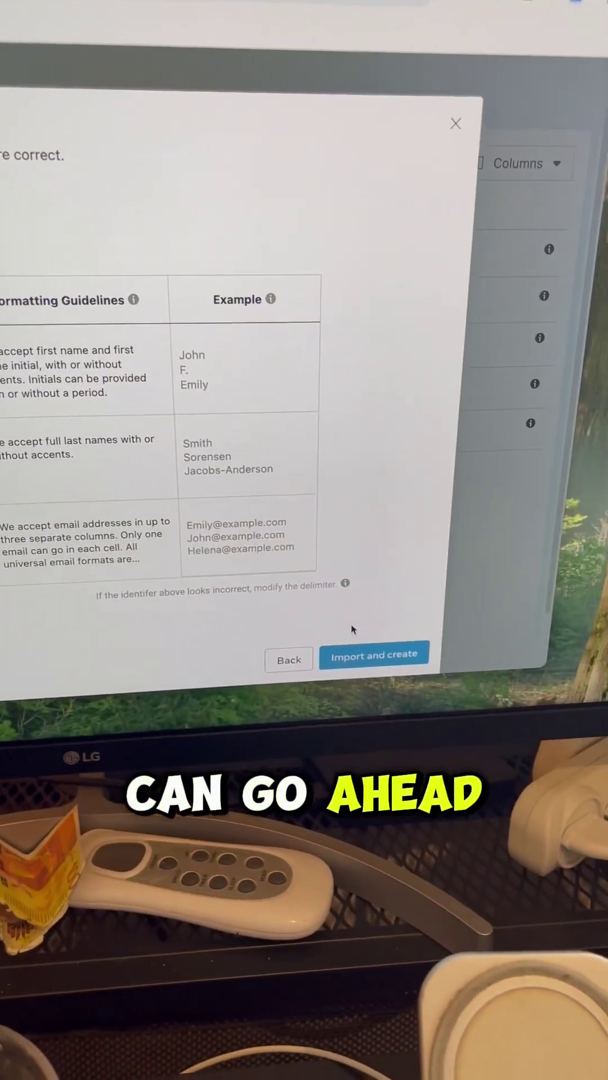